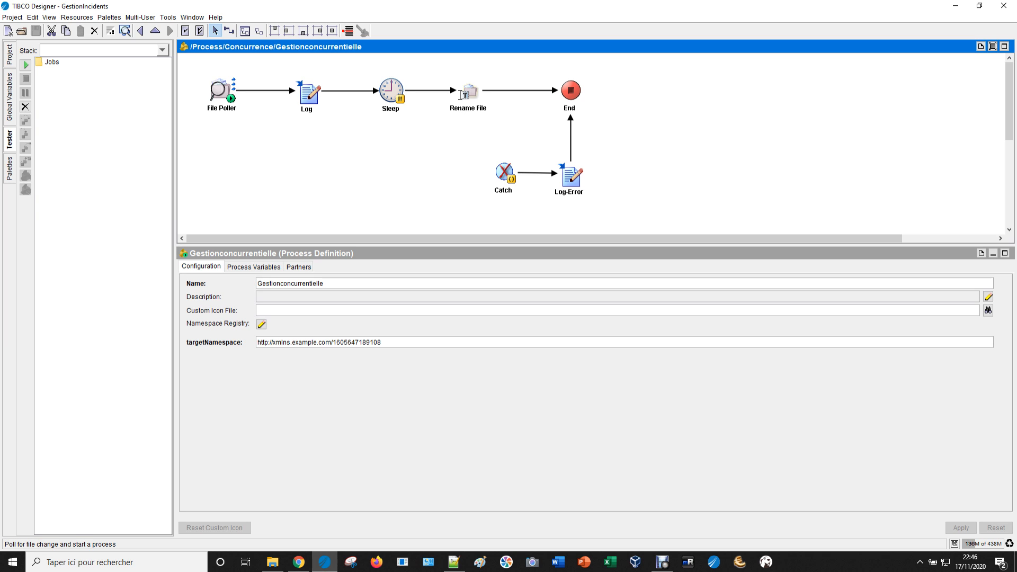
Examine the File Poller's configuration, focusing on the *.xml pattern in its file name path.
click(221, 91)
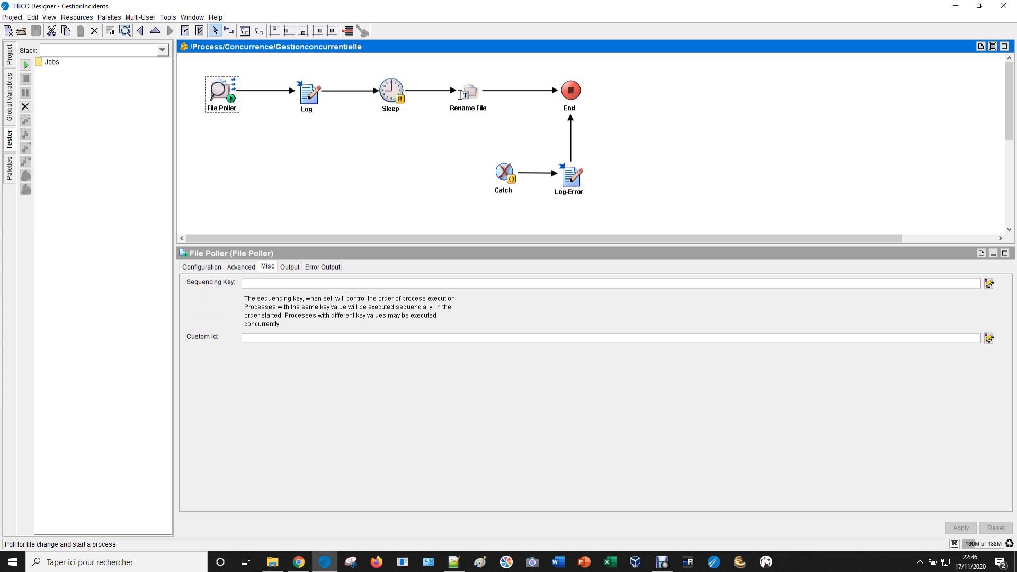
click(201, 267)
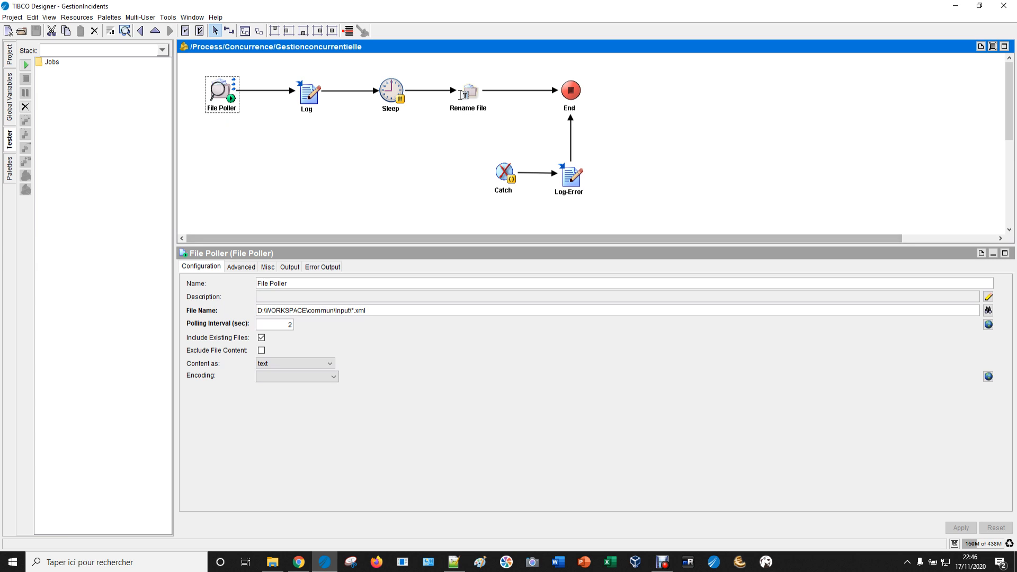
drag(364, 311, 351, 310)
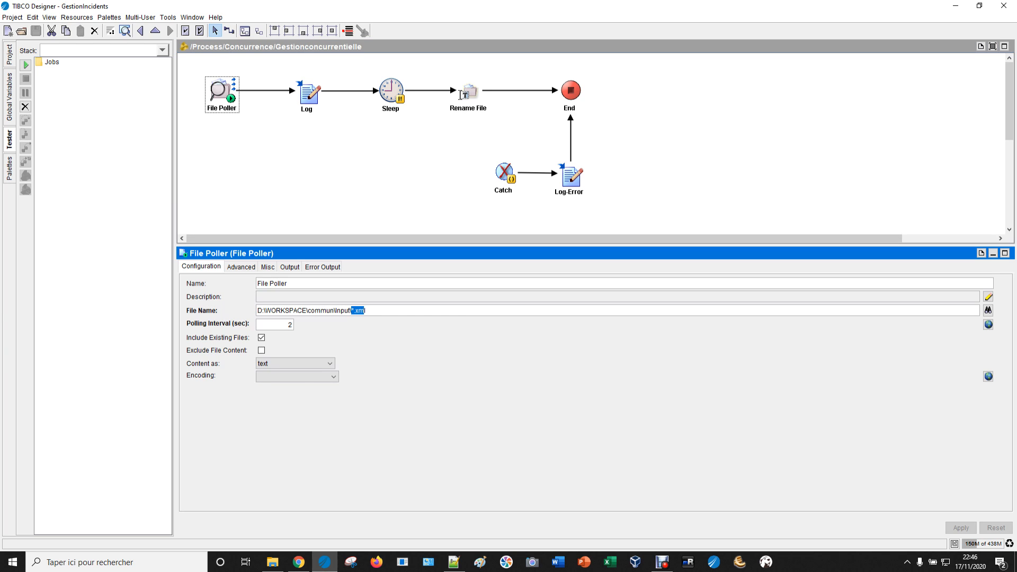
click(367, 311)
drag(367, 311, 351, 310)
click(662, 562)
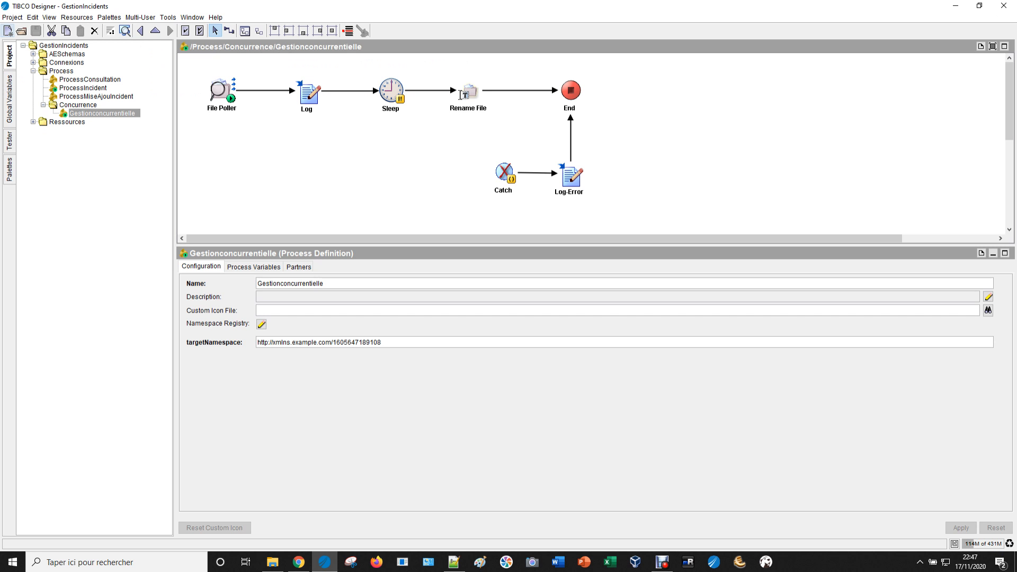
Load and start the current Gestionconcurrentielle process in the tester.
click(9, 141)
click(25, 65)
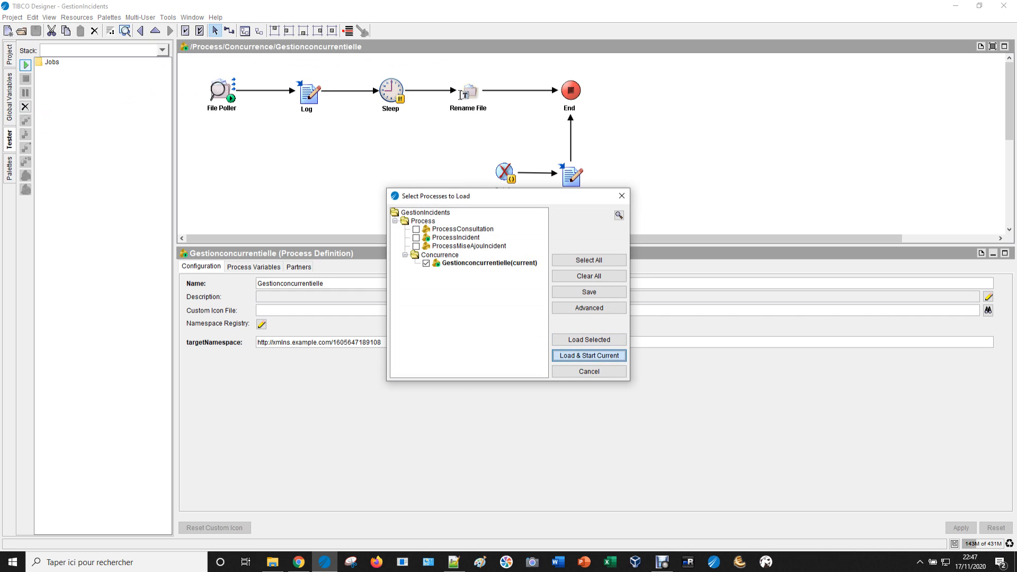
click(586, 352)
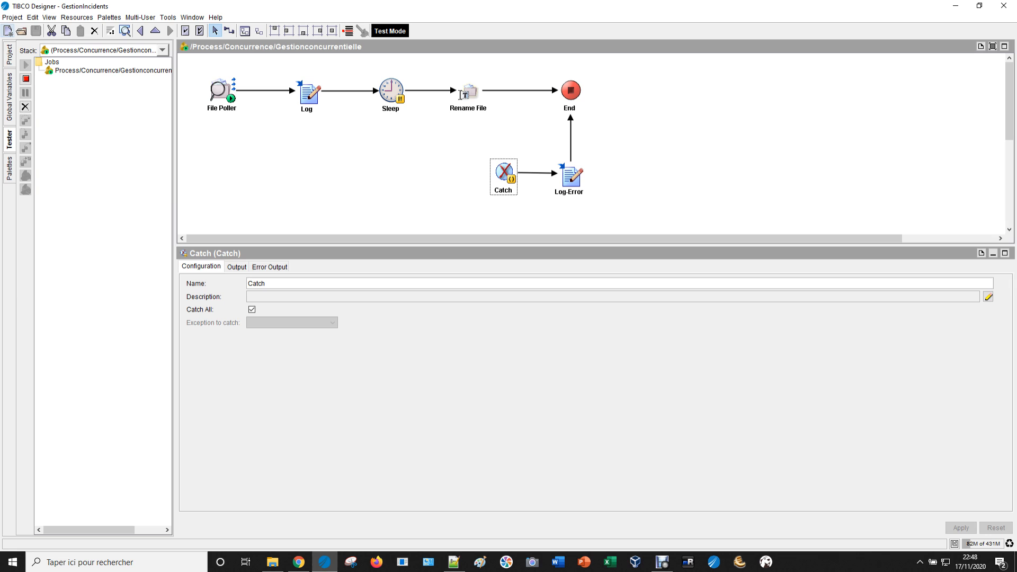
Switch to File Explorer and copy the five FormationBaseClientsExemple XML files from the old folder into its parent Input folder.
key(alt+Tab)
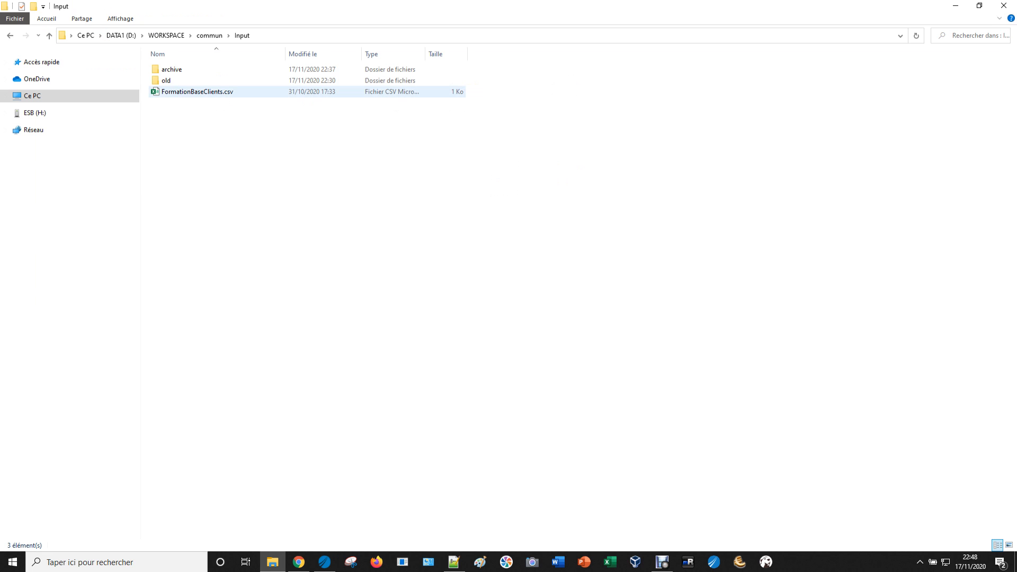
double_click(166, 80)
drag(220, 148, 215, 67)
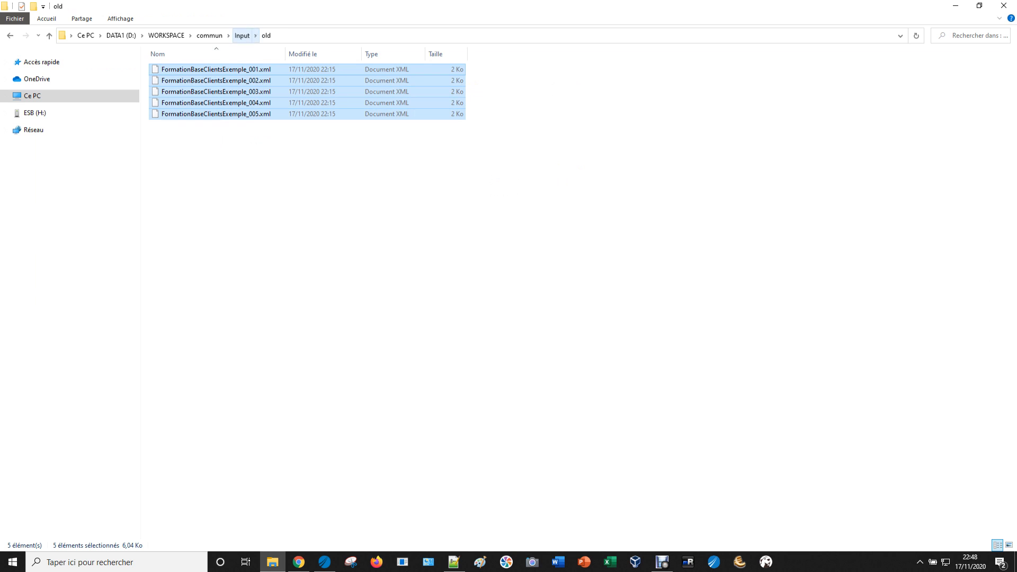
click(241, 35)
click(296, 222)
key(ctrl+v)
click(297, 222)
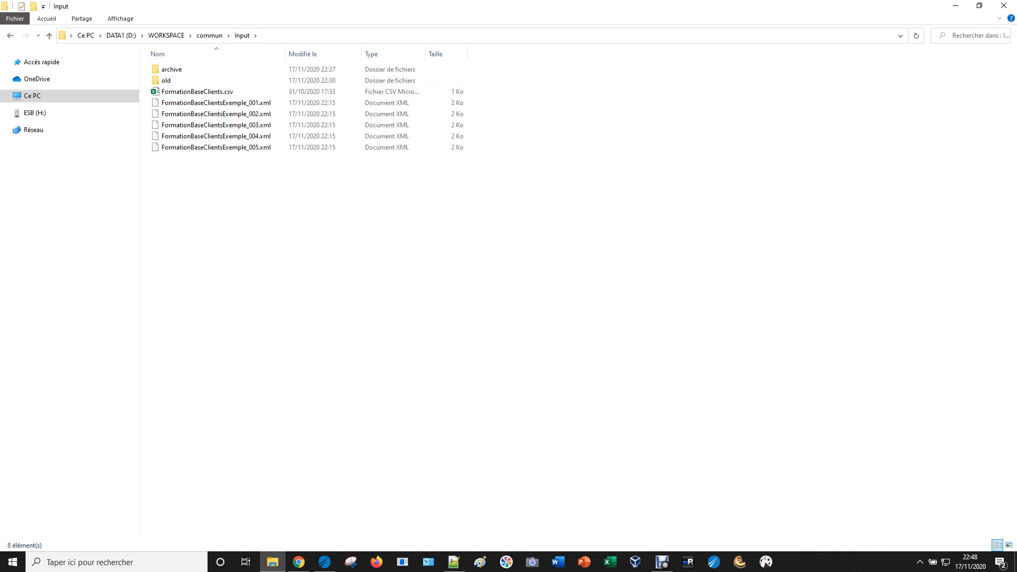
Switch back to TIBCO Designer and examine the execution paths of jobs Job-48000 through Job-48004.
key(alt+Tab)
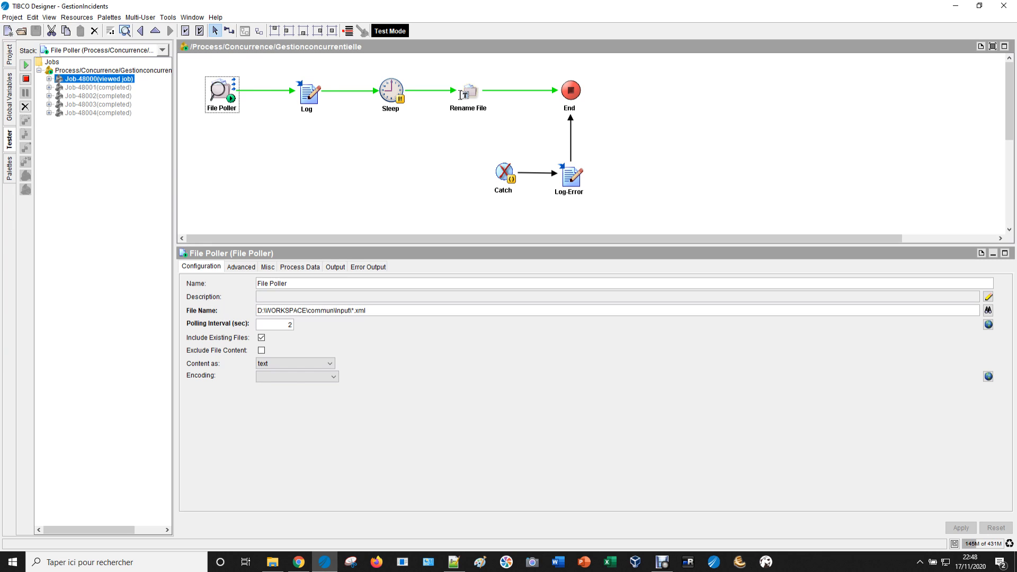
click(98, 87)
click(98, 96)
click(98, 104)
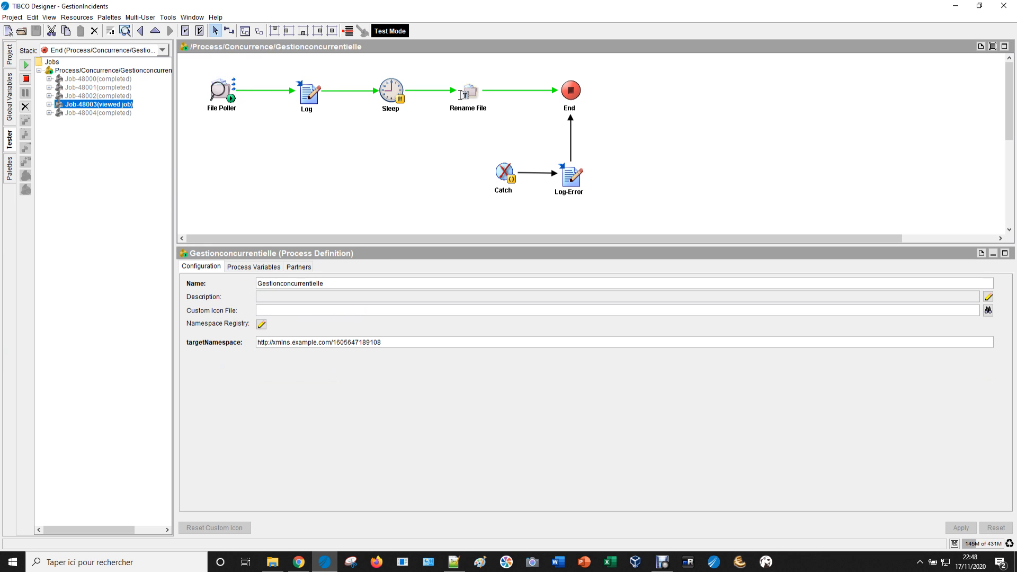
click(98, 79)
click(98, 88)
click(98, 95)
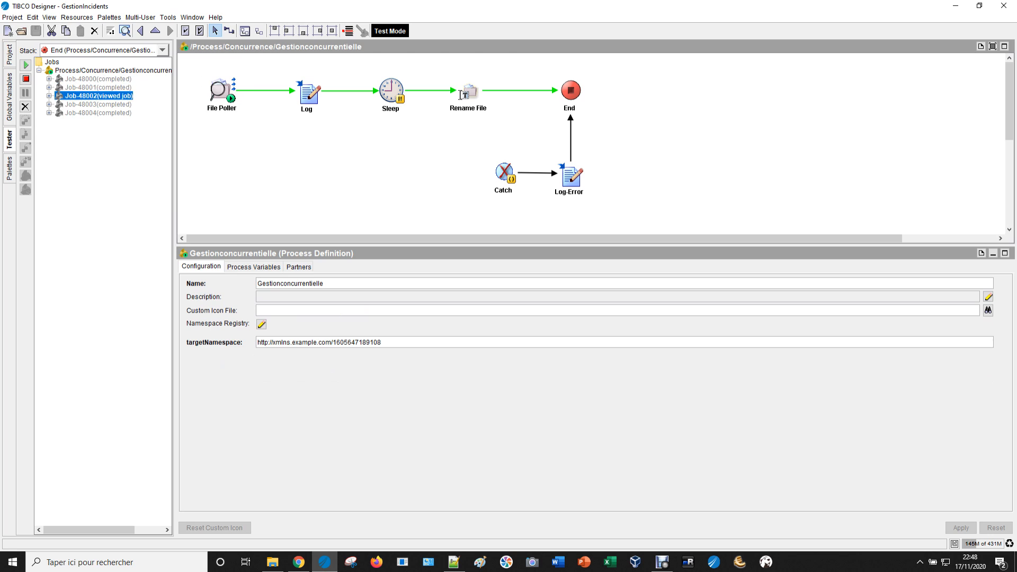
click(98, 104)
click(98, 113)
click(98, 79)
click(98, 87)
click(98, 96)
click(98, 104)
click(98, 113)
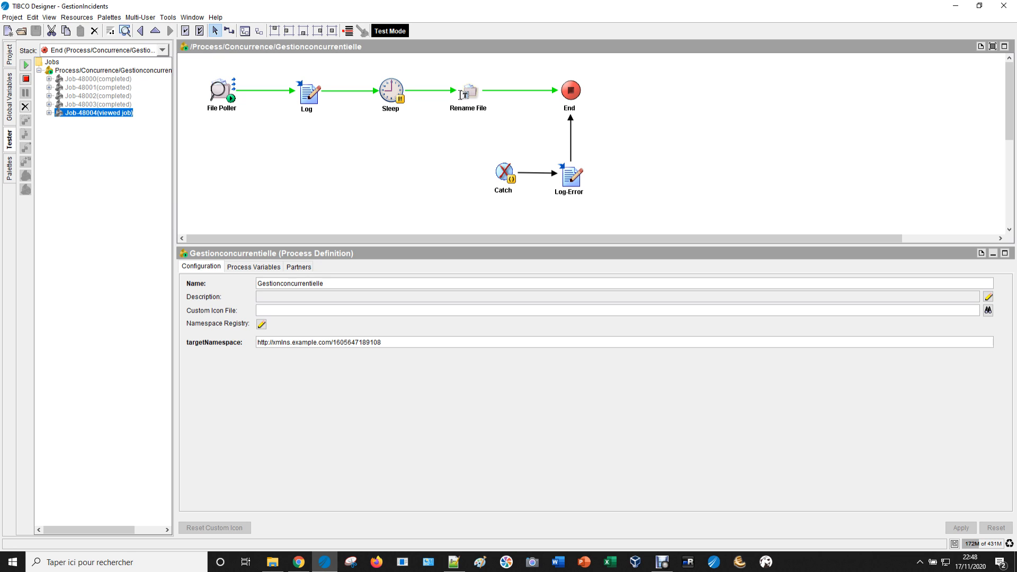
In File Explorer, copy the five XML files from old into Input again, with the window reduced so the tester's job list stays visible.
key(alt+Tab)
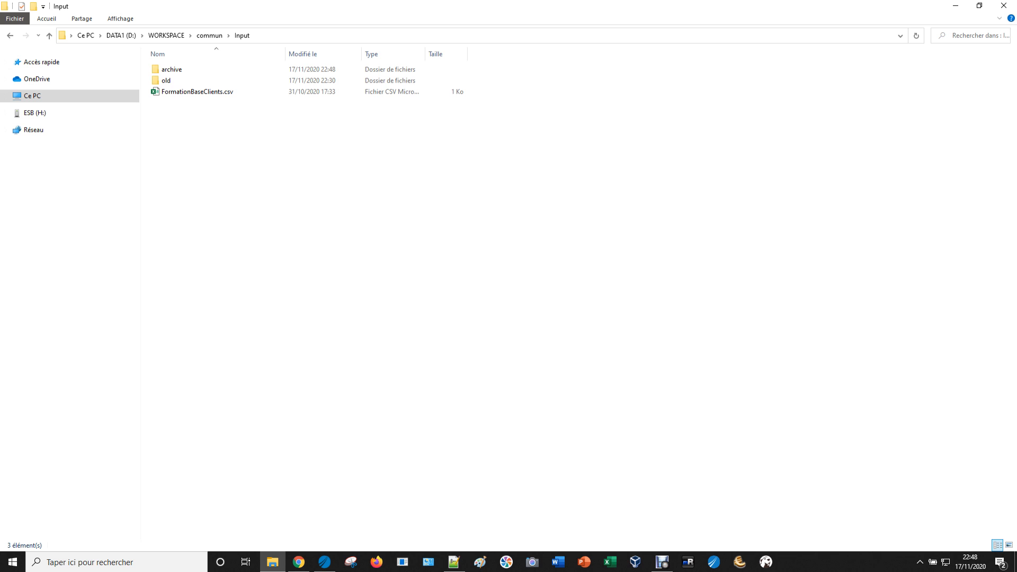
double_click(177, 80)
drag(254, 145, 234, 69)
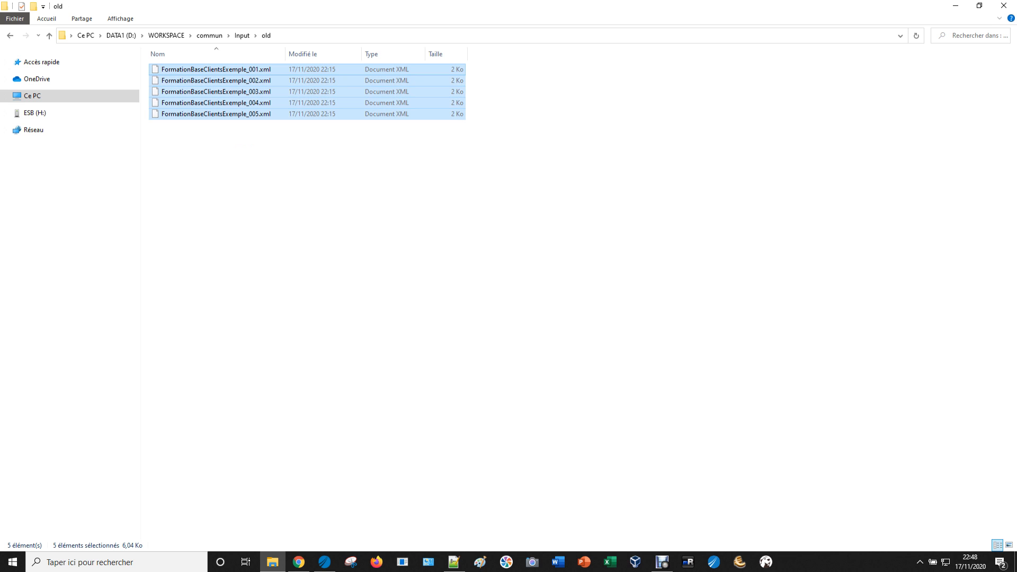
click(979, 6)
drag(524, 59, 620, 200)
click(598, 382)
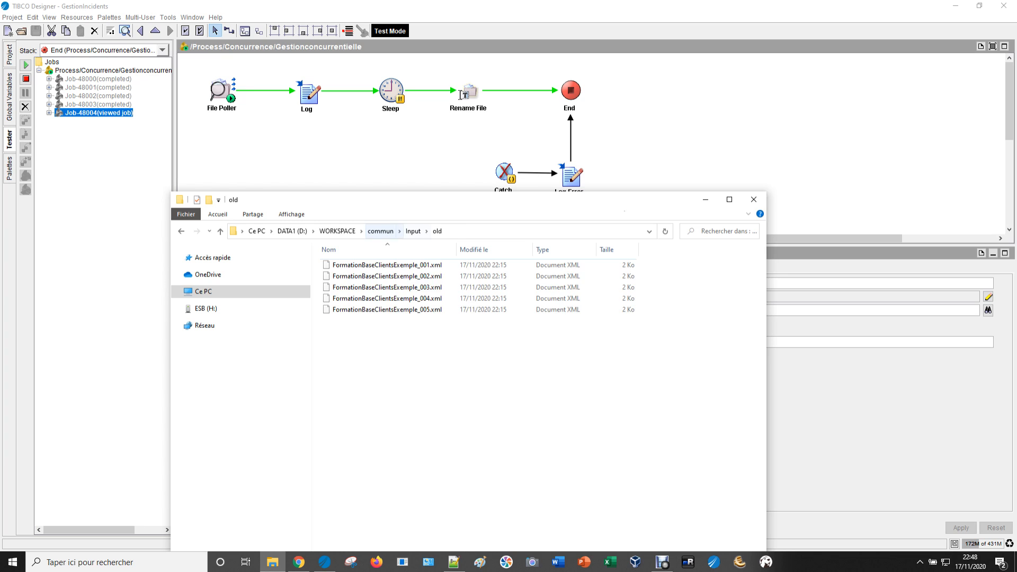
click(413, 231)
click(476, 366)
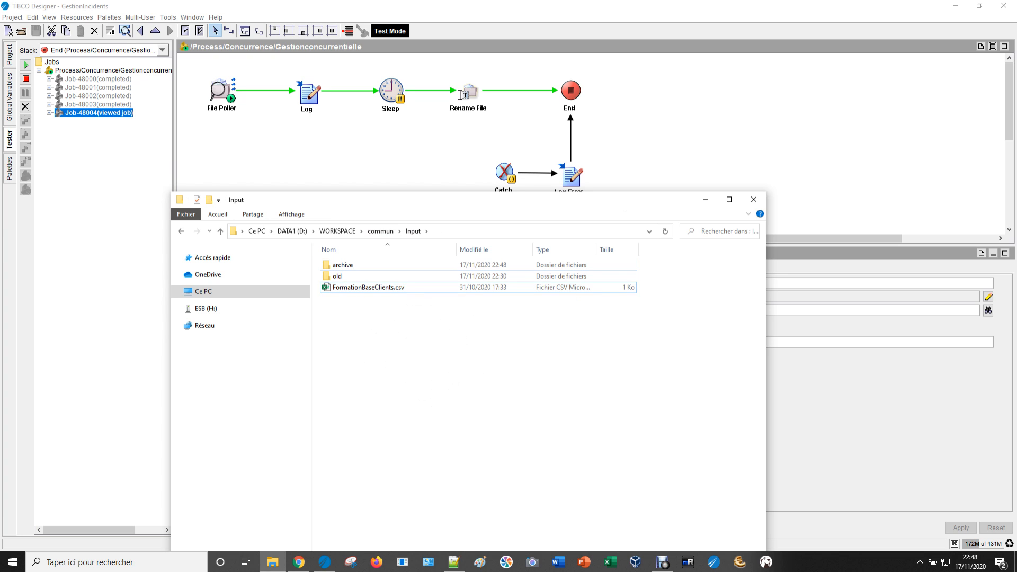
key(ctrl+v)
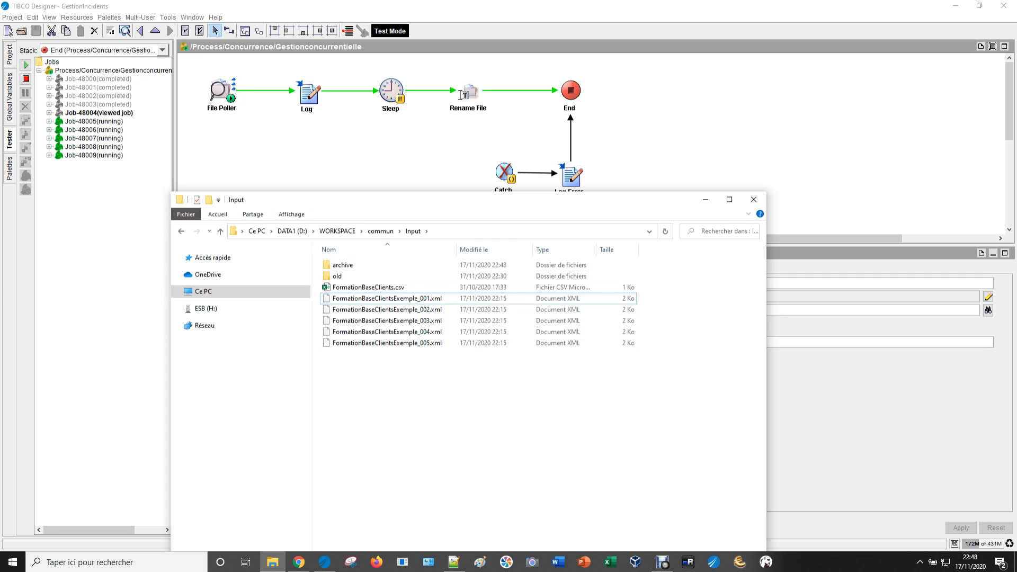
Examine the progress of the running jobs Job-48005, Job-48006 and Job-48007.
click(94, 121)
click(94, 130)
click(93, 138)
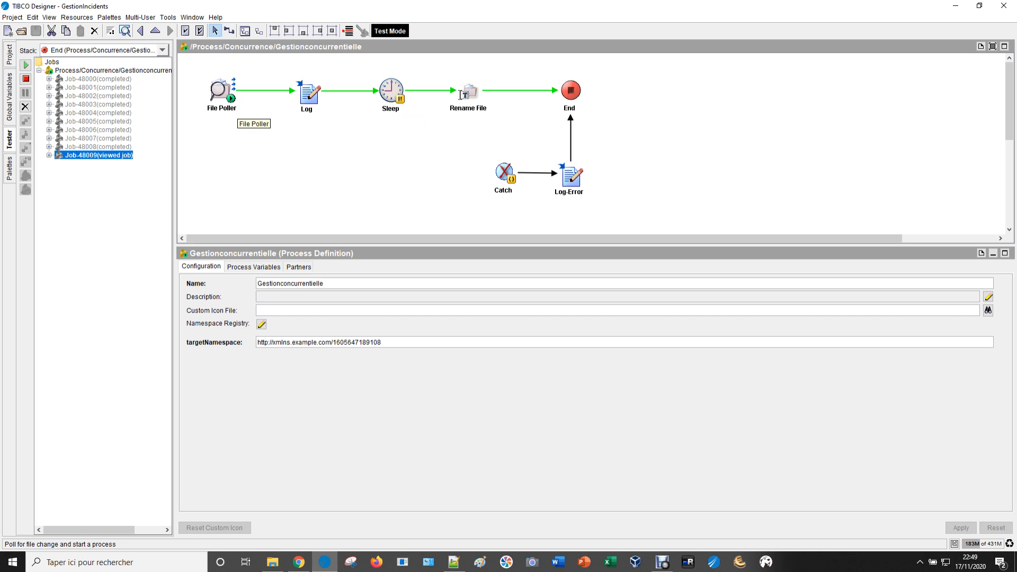
Inspect the File Poller's Sequencing Key setting and review Job-48005 and Job-48006 again.
click(233, 106)
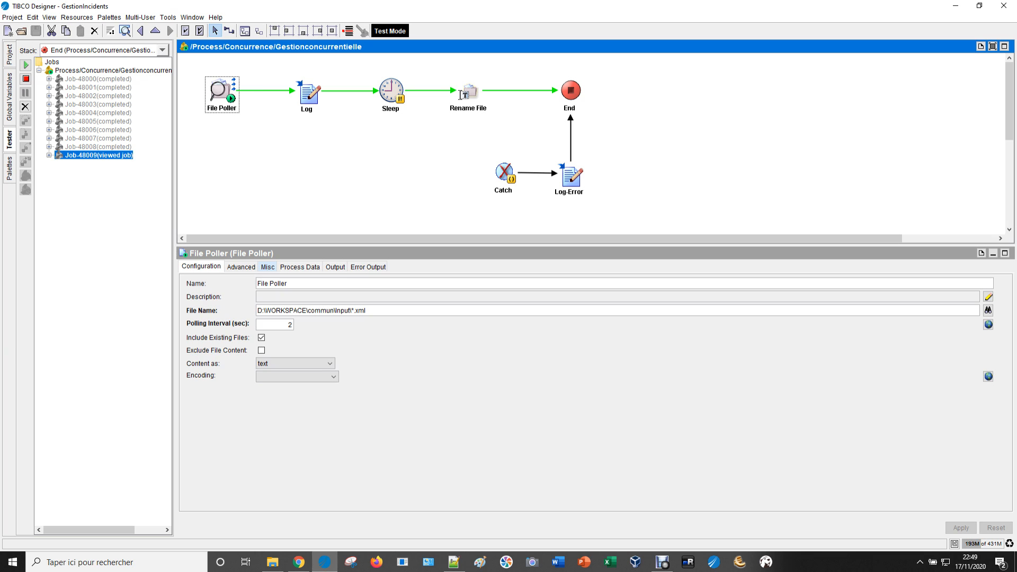
click(267, 267)
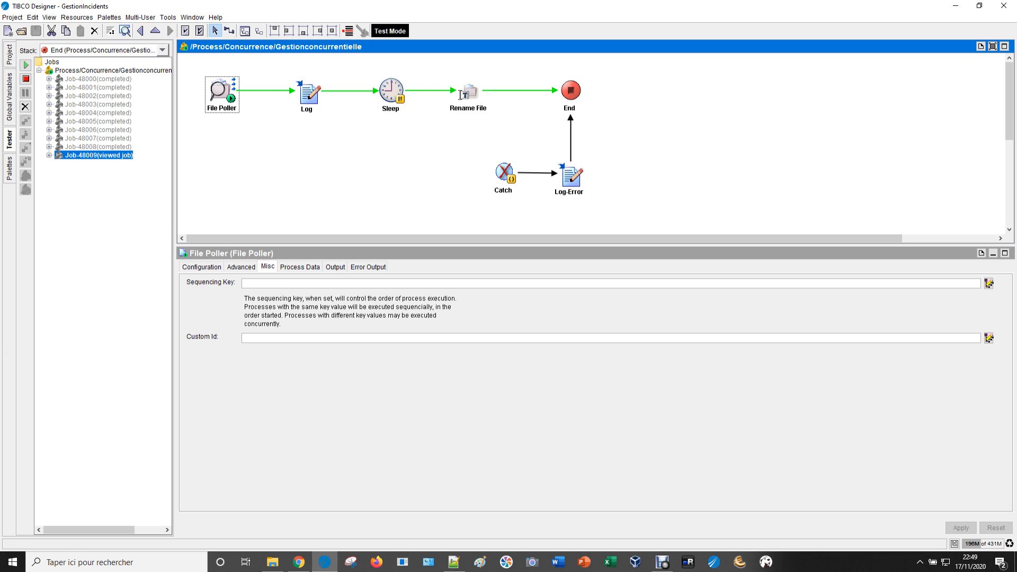
click(268, 283)
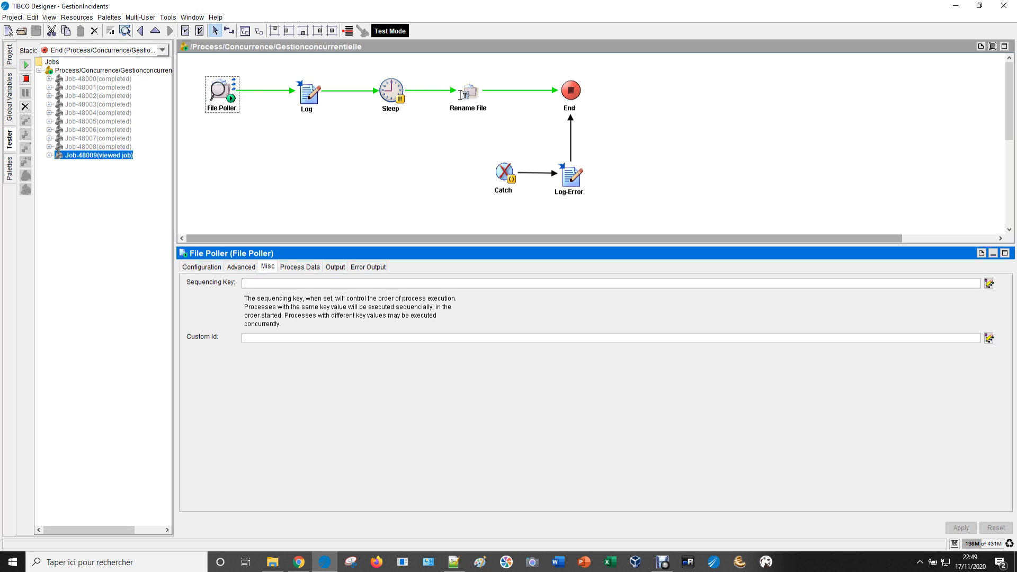
click(98, 121)
click(98, 130)
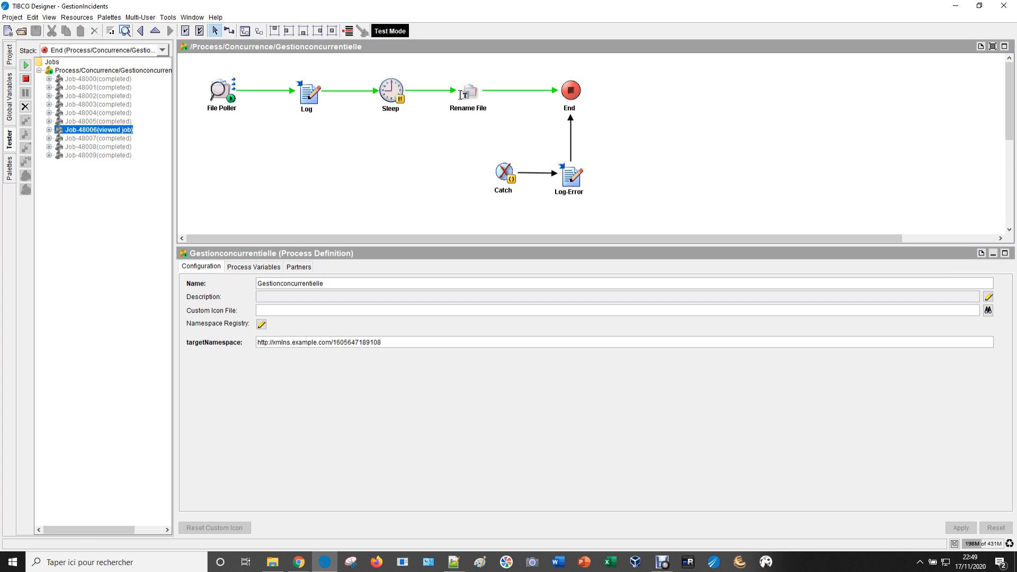
Enter String("TEST") as the File Poller's Sequencing Key.
click(221, 91)
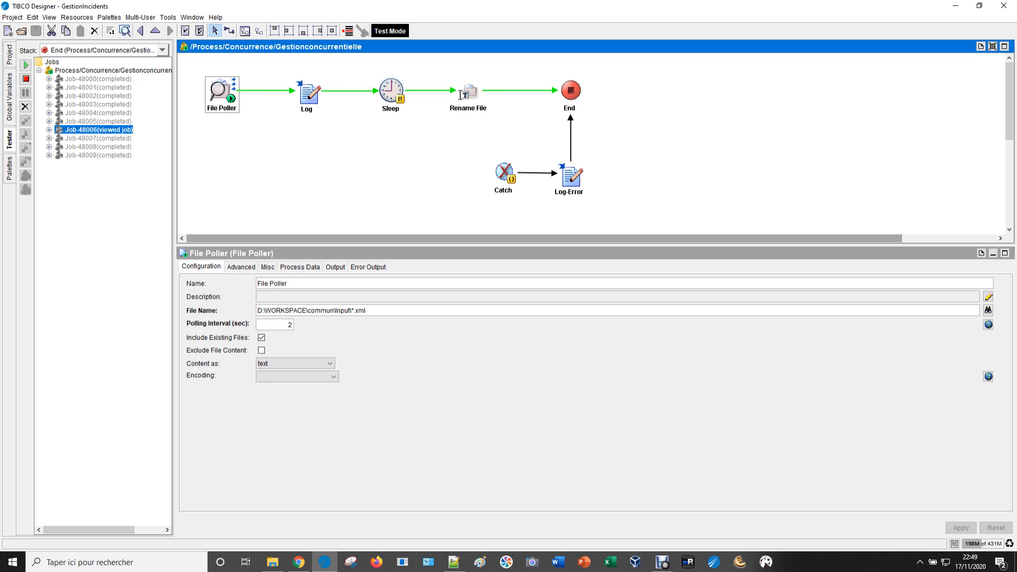
click(268, 267)
click(244, 283)
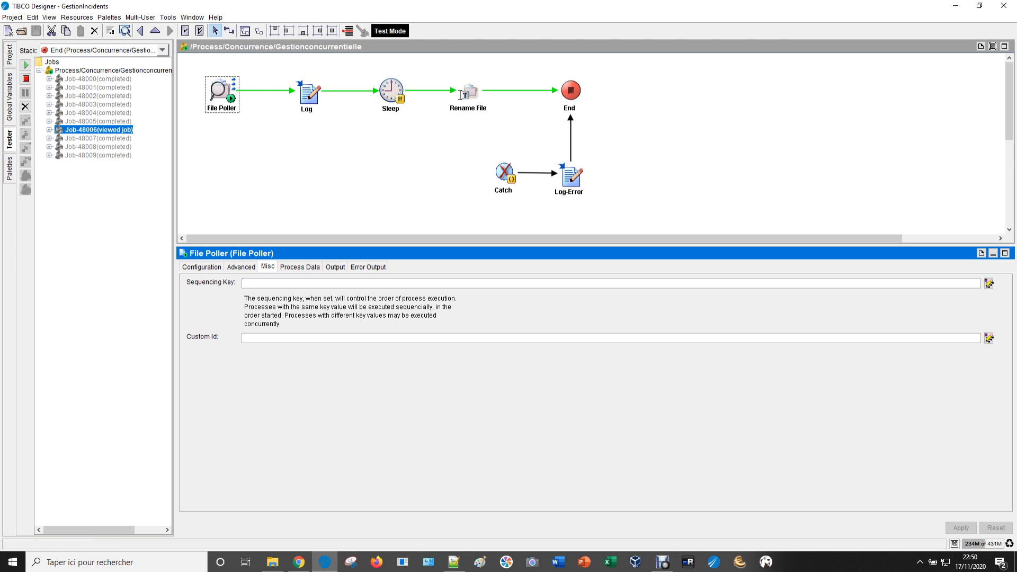
text(String)
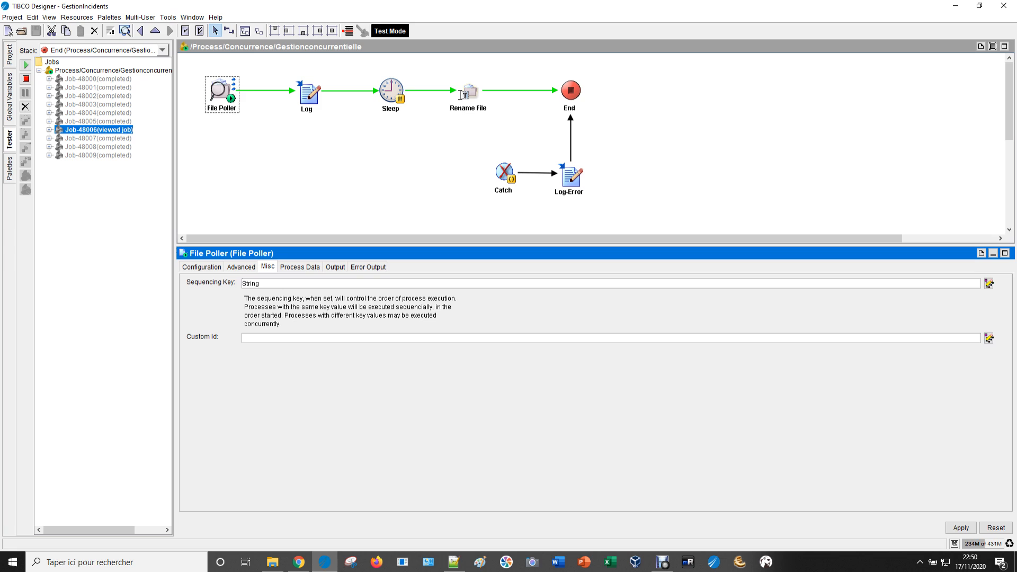
text(("TEST"))
Correct the Sequencing Key formula to string("TEST") in the XPath Formula Builder and apply the change.
click(989, 283)
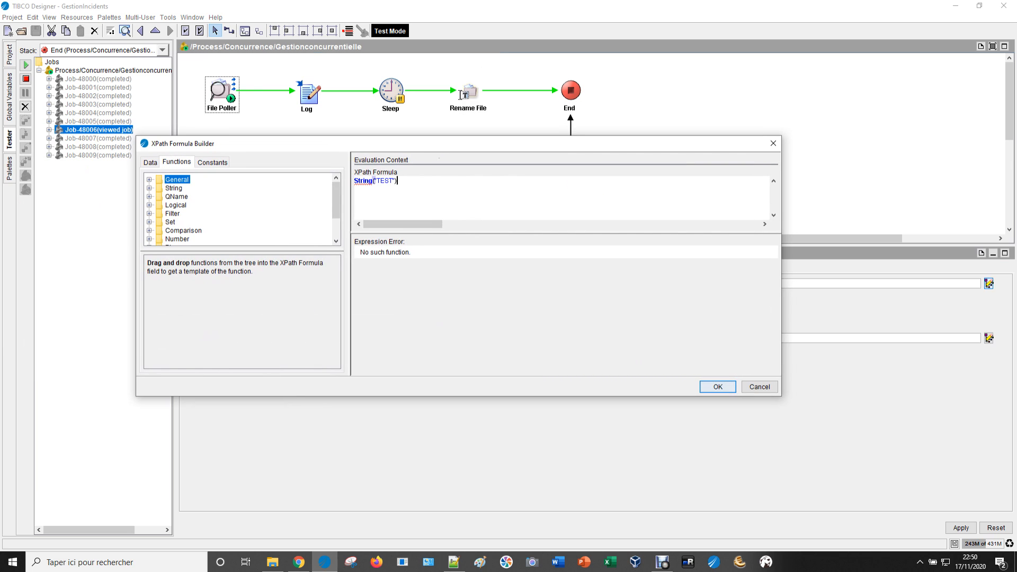
key(Home)
key(Delete)
text(s)
key(End)
key(Return)
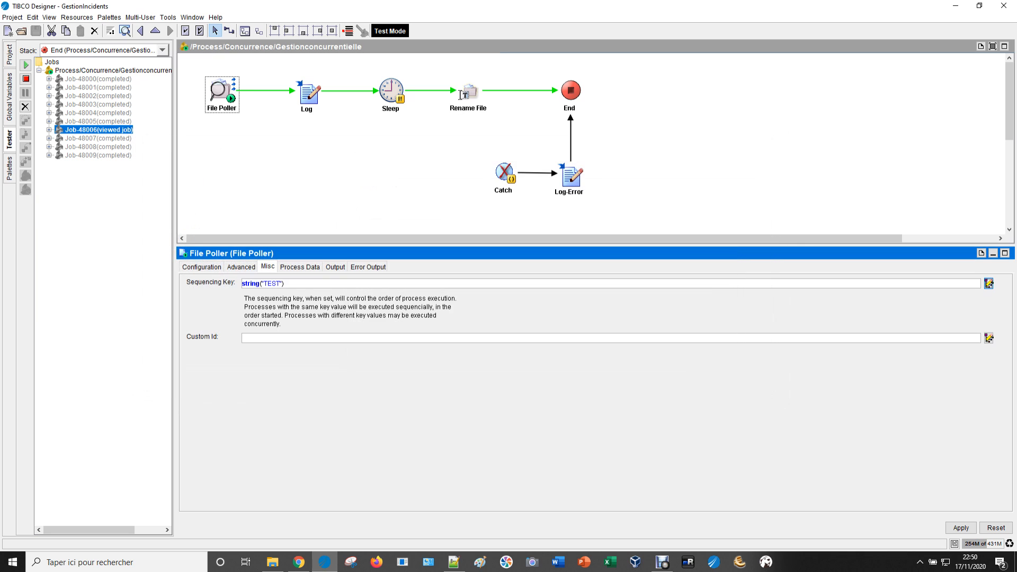
click(961, 528)
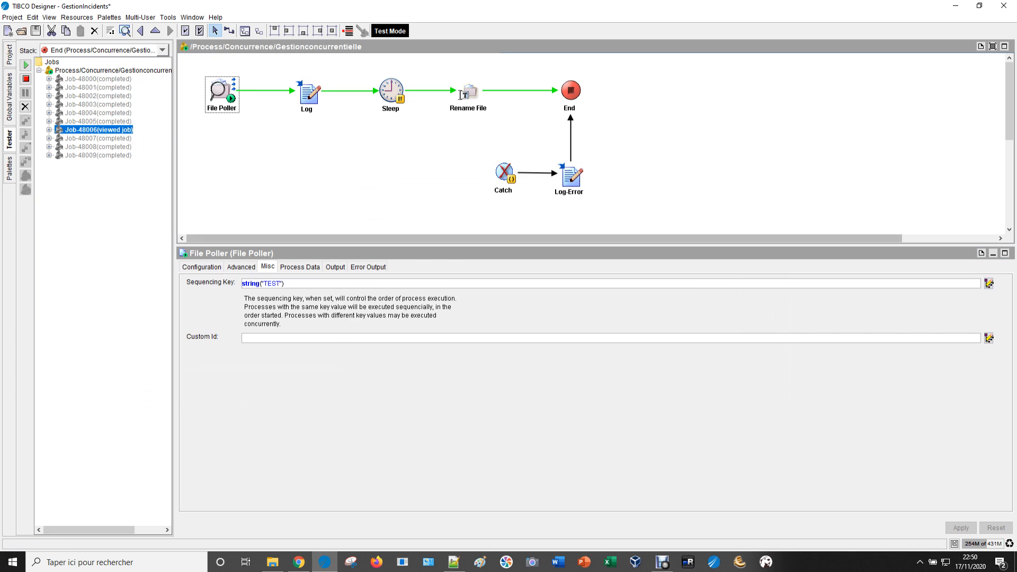
Stop the test run, save the project and recheck the File Poller's Sequencing Key.
click(26, 79)
click(36, 31)
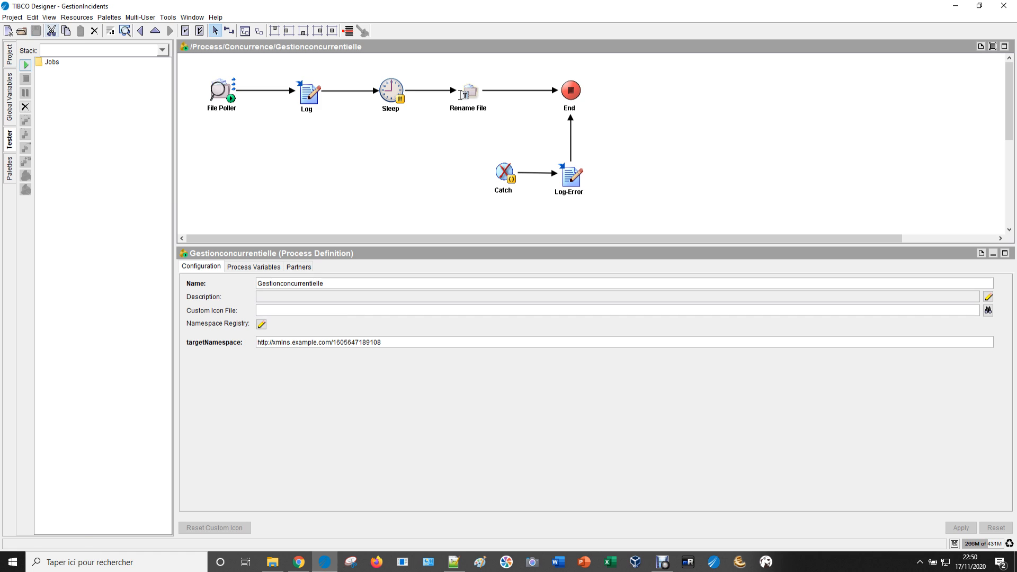
click(221, 92)
click(285, 284)
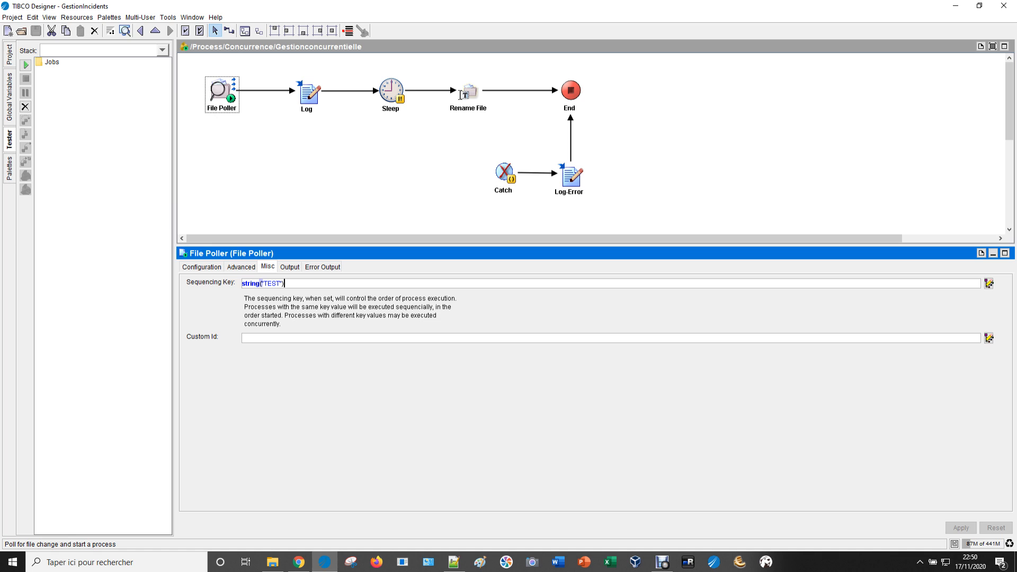
Select the Gestionconcurrentielle process in the project tree and load and start it in the tester.
click(10, 55)
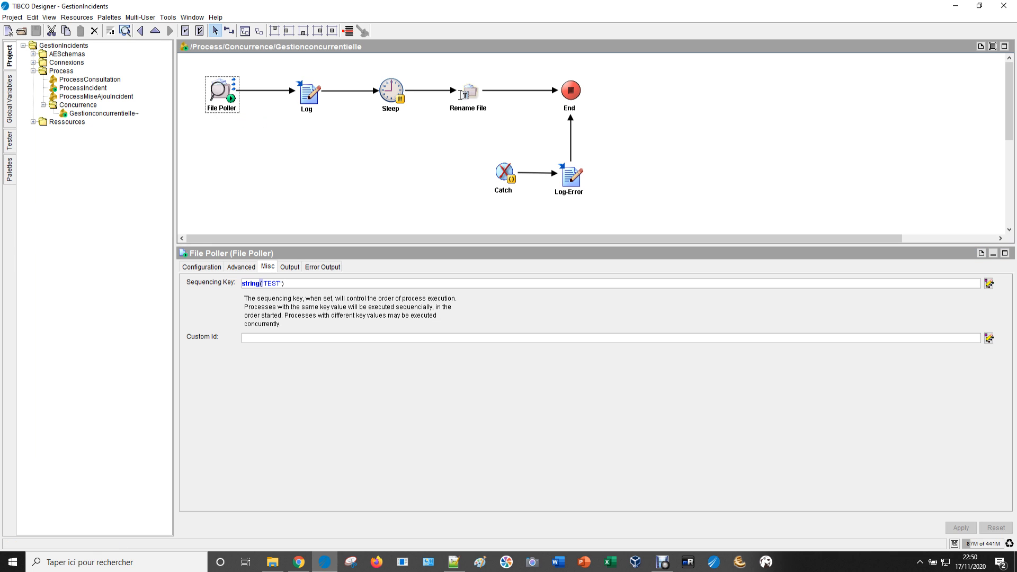
click(104, 114)
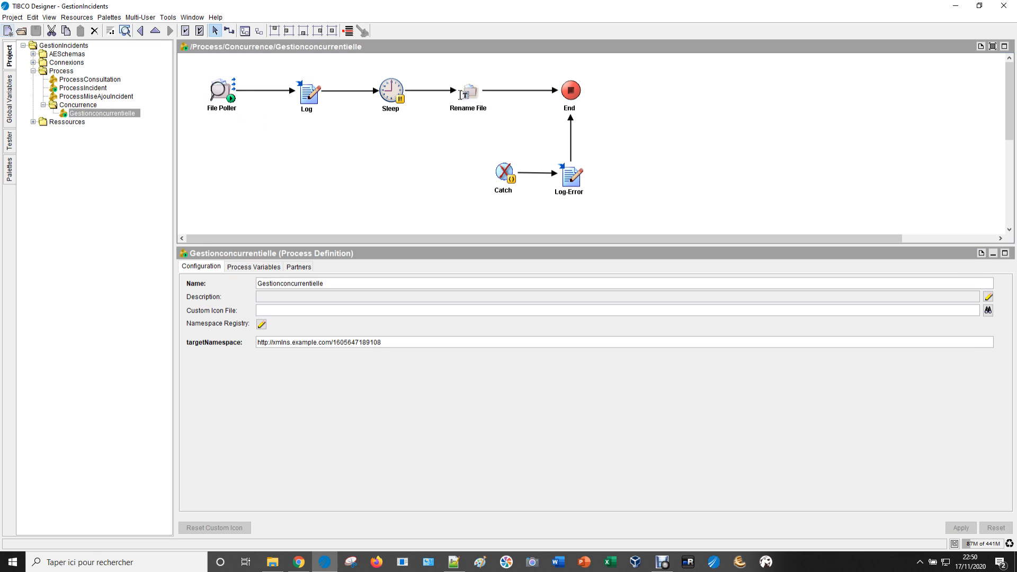
click(9, 140)
click(25, 64)
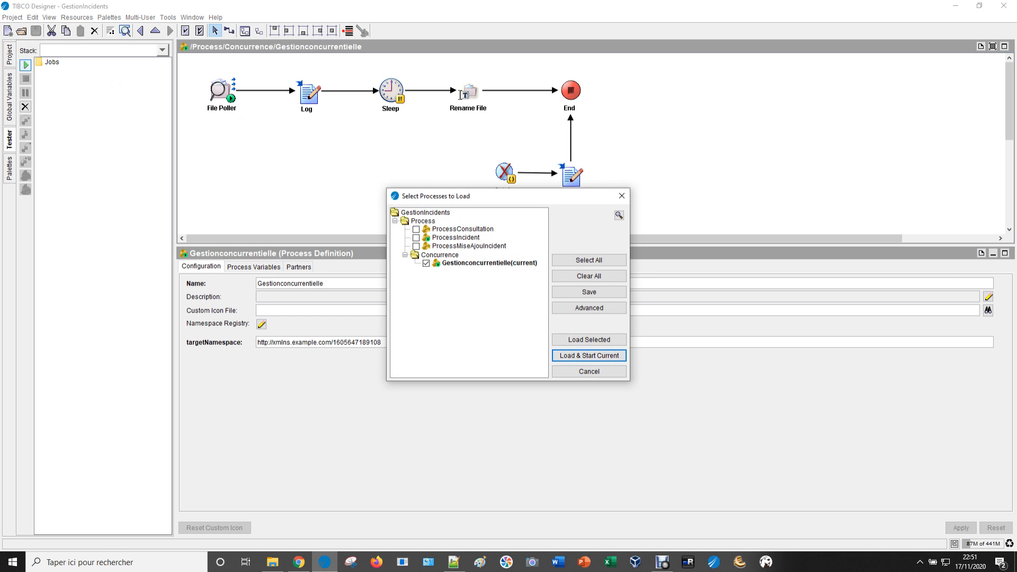
click(589, 356)
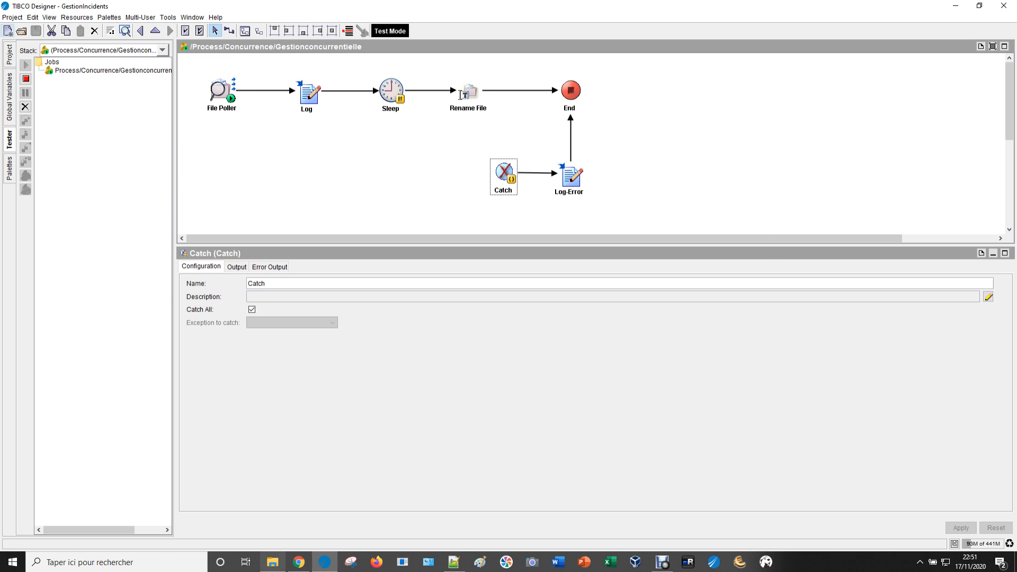
In File Explorer, copy FormationBaseClientsExemple_001.xml to FormationBaseClientsExemple_005.xml from the old folder into its parent Input folder.
click(272, 562)
click(337, 276)
key(Return)
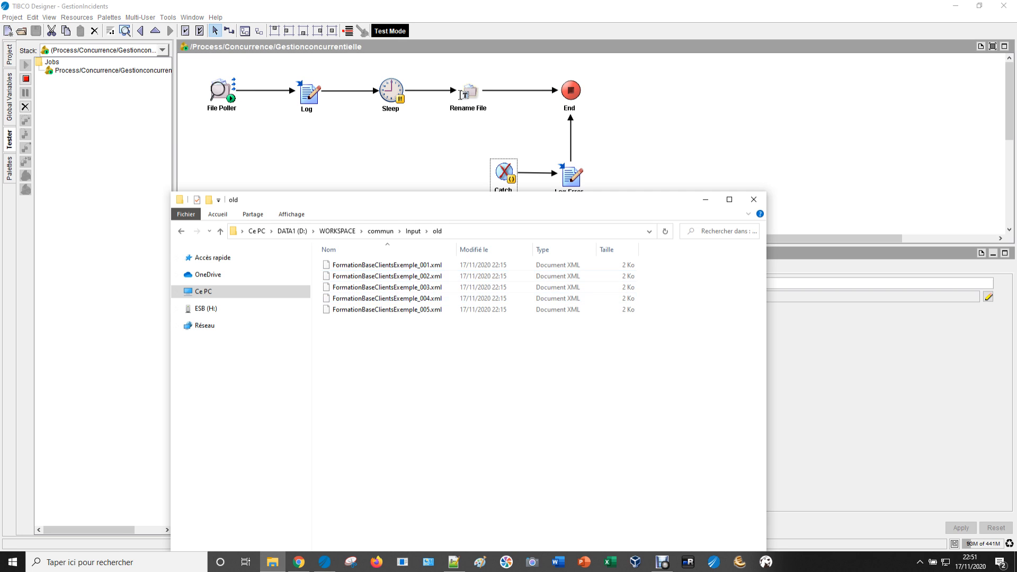
key(ctrl+a)
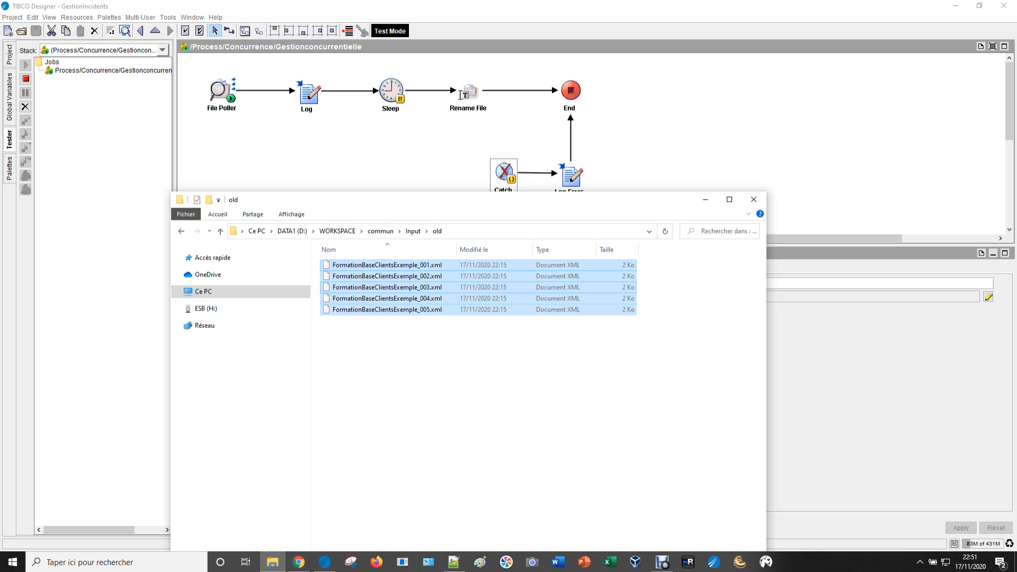
click(413, 231)
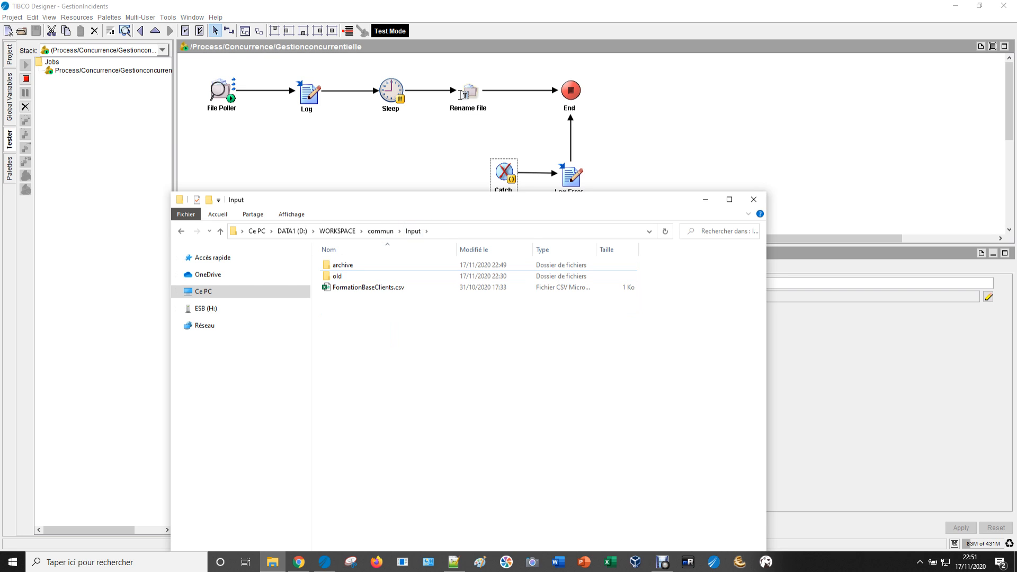
key(ctrl+v)
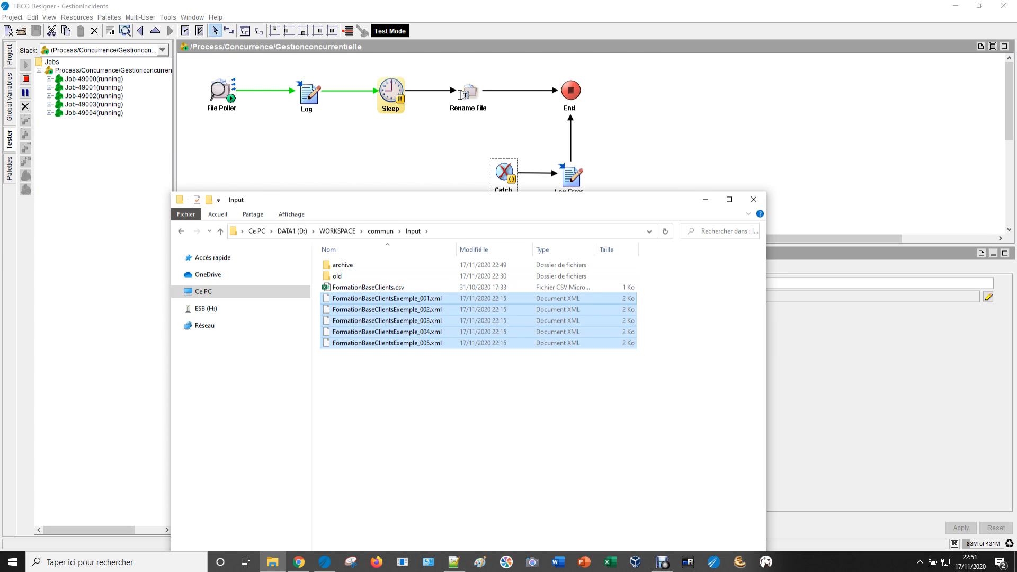
Return to TIBCO Designer and view the execution of each of the five jobs in the tester, from Job-49000 to Job-49004.
click(94, 79)
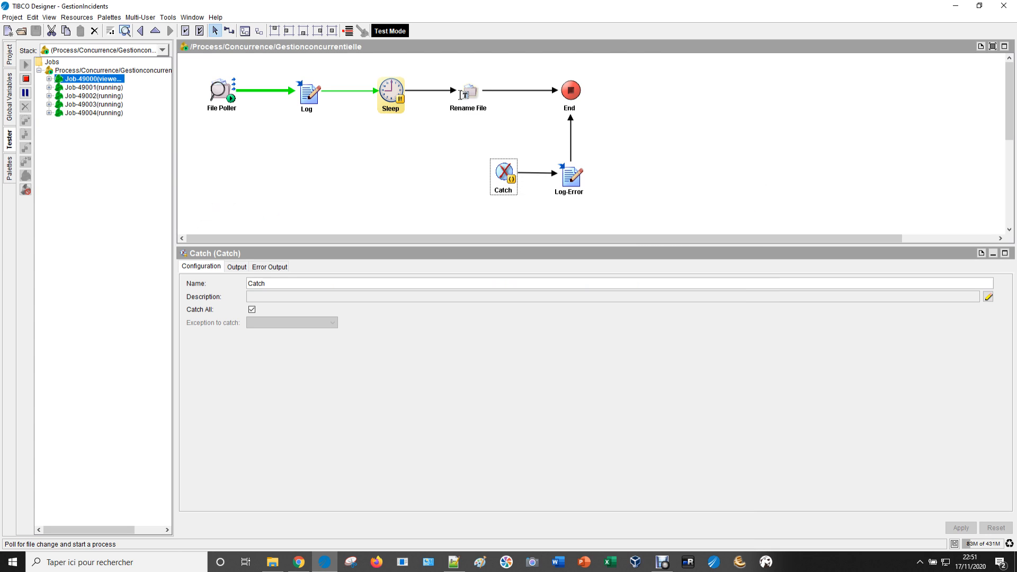
click(94, 88)
click(94, 95)
click(93, 104)
click(94, 112)
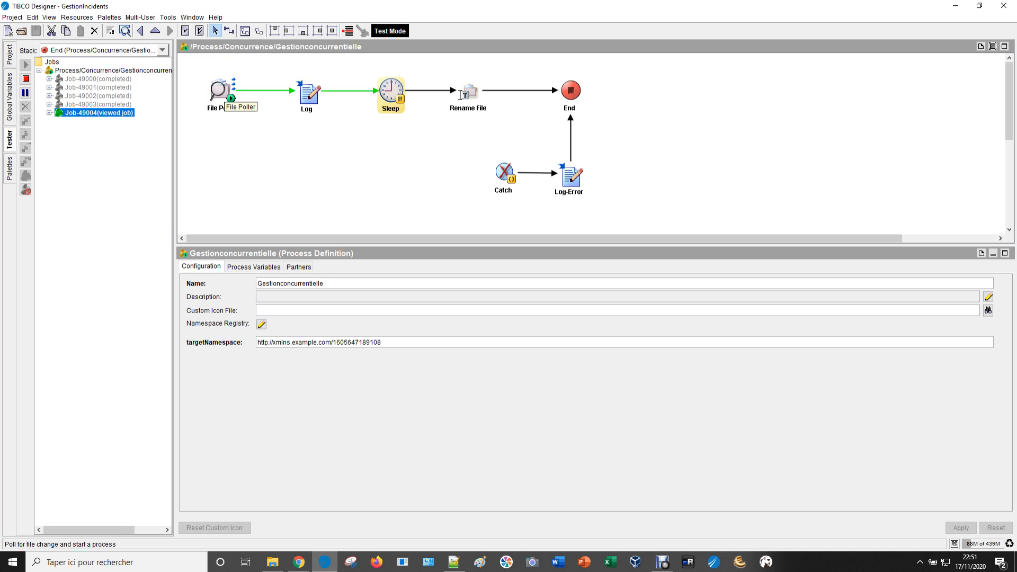
Review the File Poller's Sequencing Key setting while the test is running.
click(221, 92)
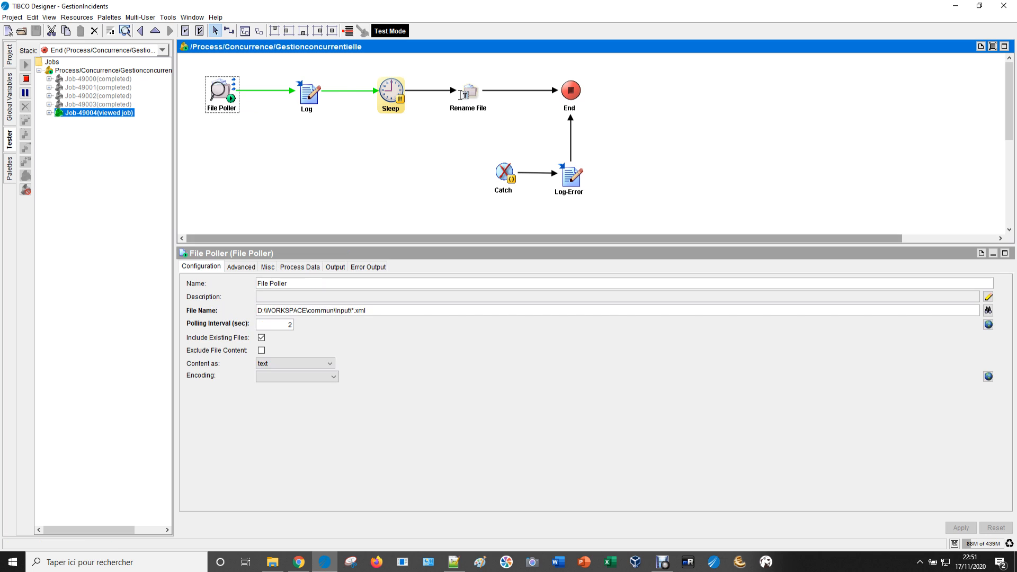
click(268, 266)
drag(285, 283, 242, 283)
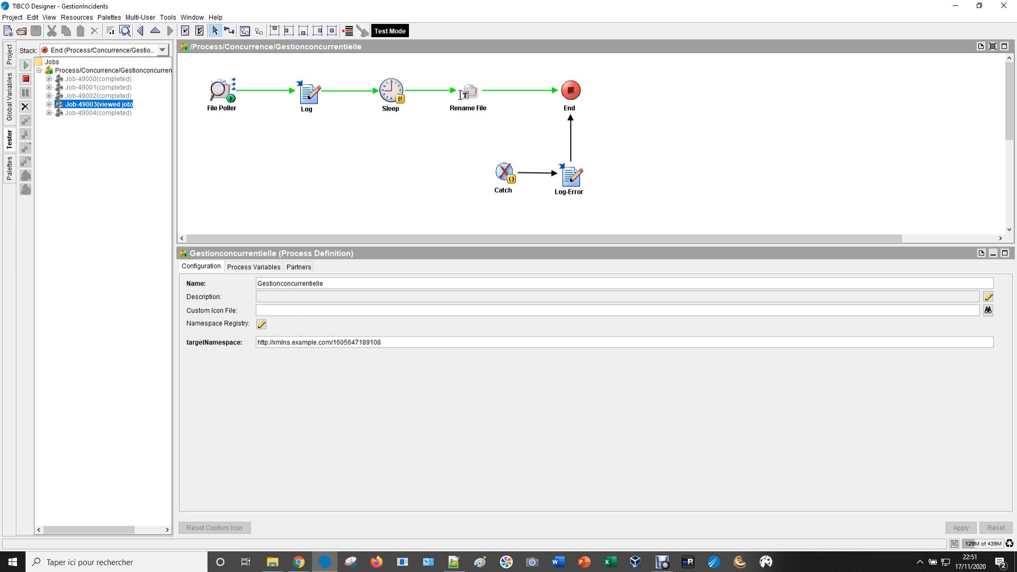
key(alt+Tab)
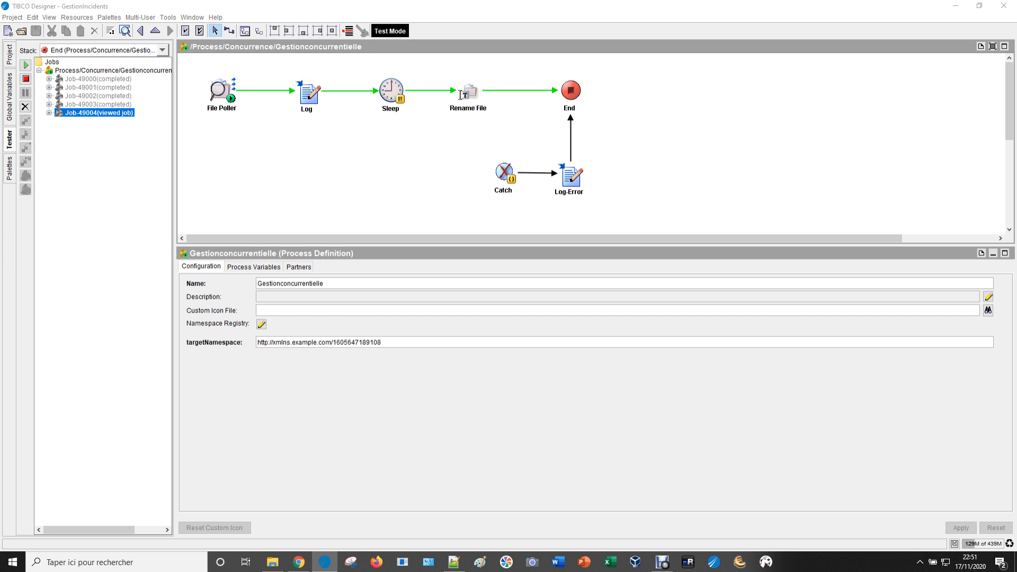